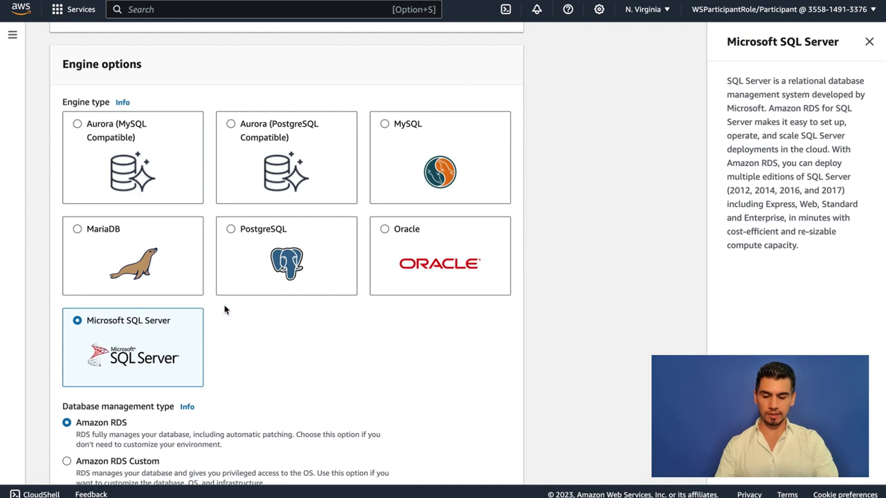
Step: Select SQL Server Enterprise Edition as the edition for the new Microsoft SQL Server database
scroll(338, 300, down, 3)
scroll(320, 239, down, 4)
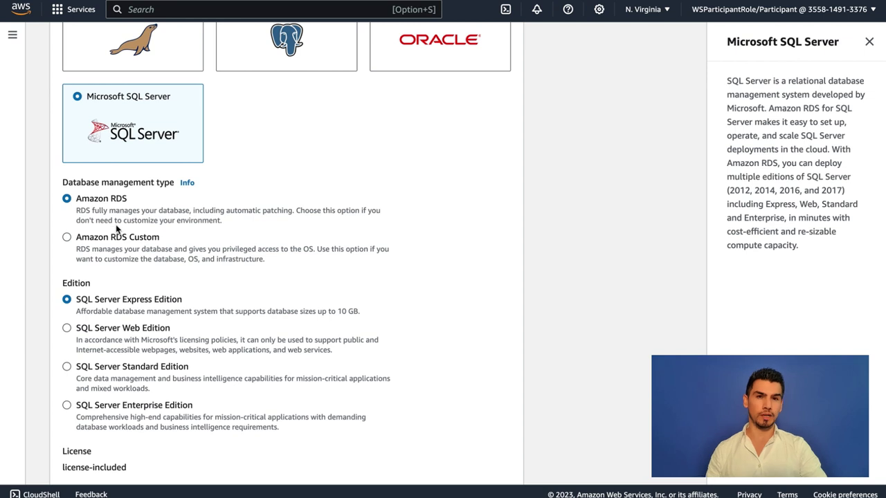
scroll(284, 257, down, 3)
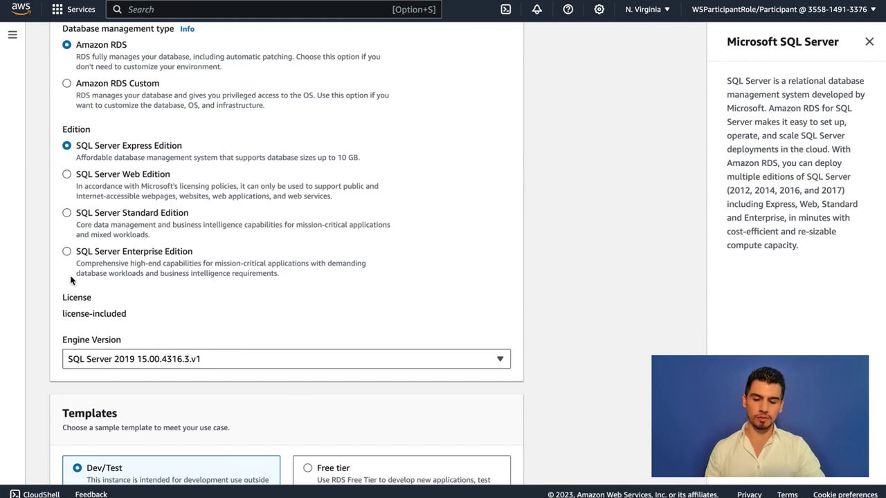
click(67, 252)
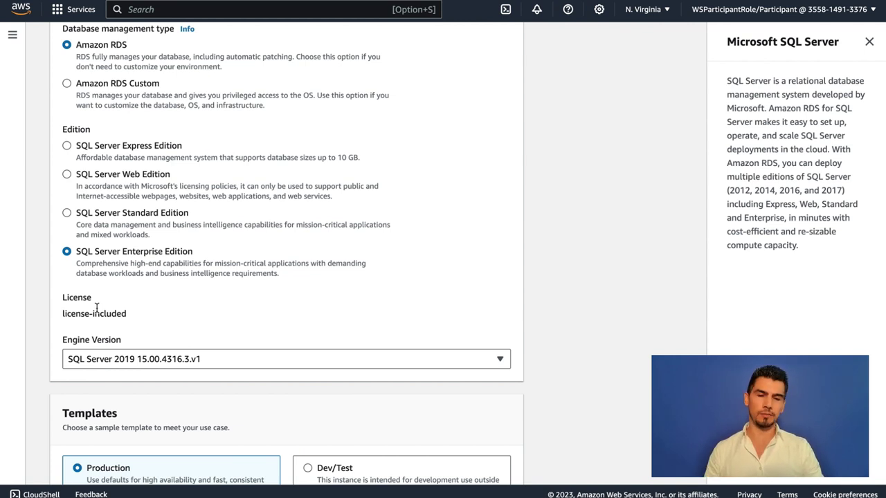
Step: Examine the SQL Server engine versions offered for the new database
scroll(59, 305, down, 1)
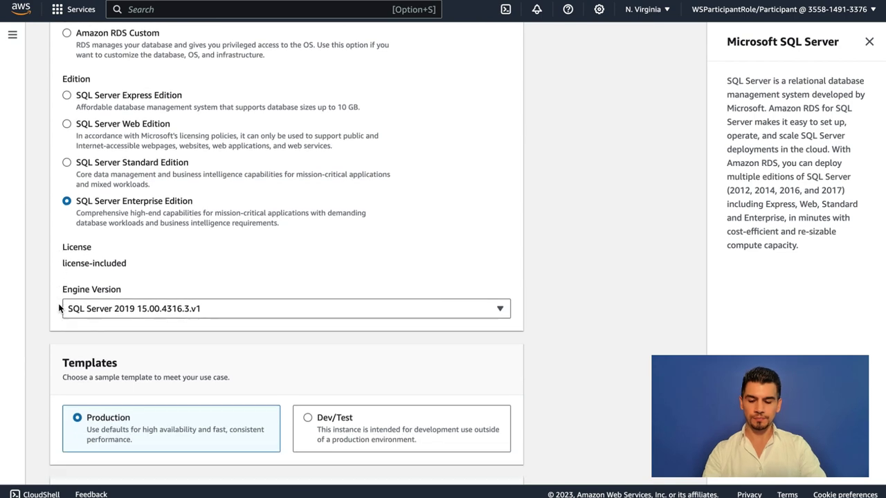
click(119, 310)
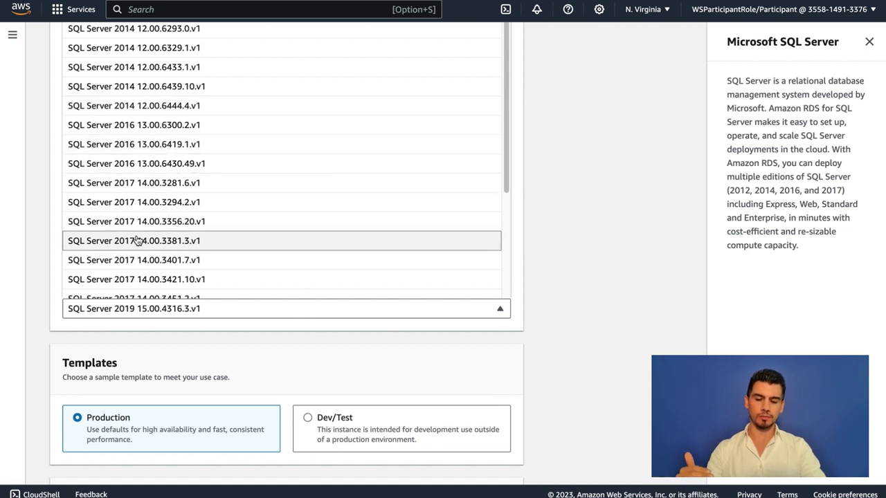
scroll(136, 239, down, 3)
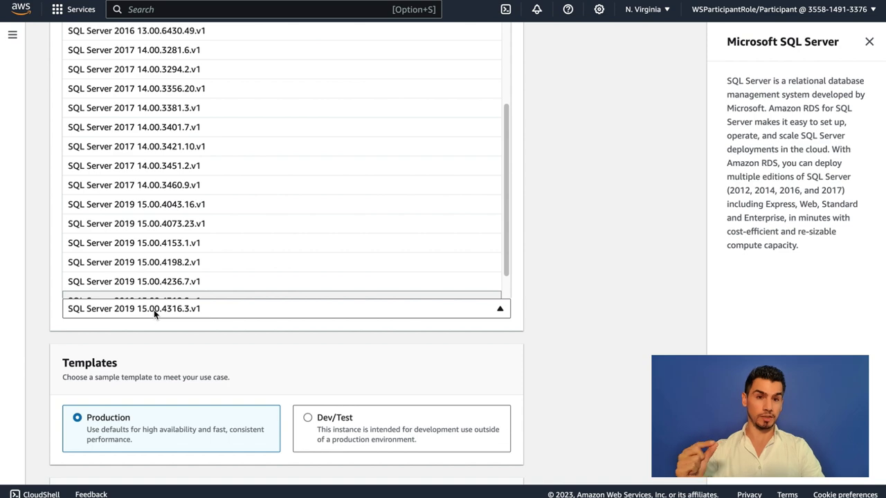
click(85, 330)
scroll(65, 316, down, 1)
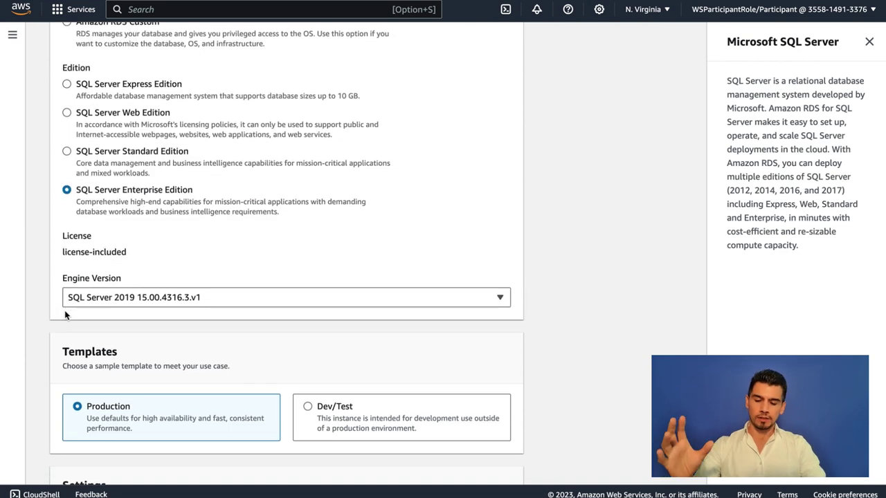
Step: Review the template, instance identifier and master credential settings, and look through the available standard DB instance classes
scroll(65, 310, down, 4)
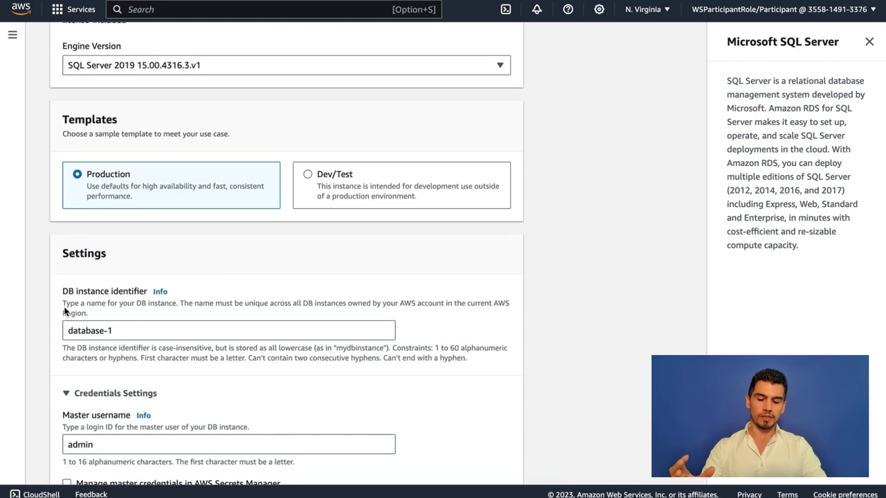
scroll(65, 306, down, 1)
scroll(104, 283, down, 3)
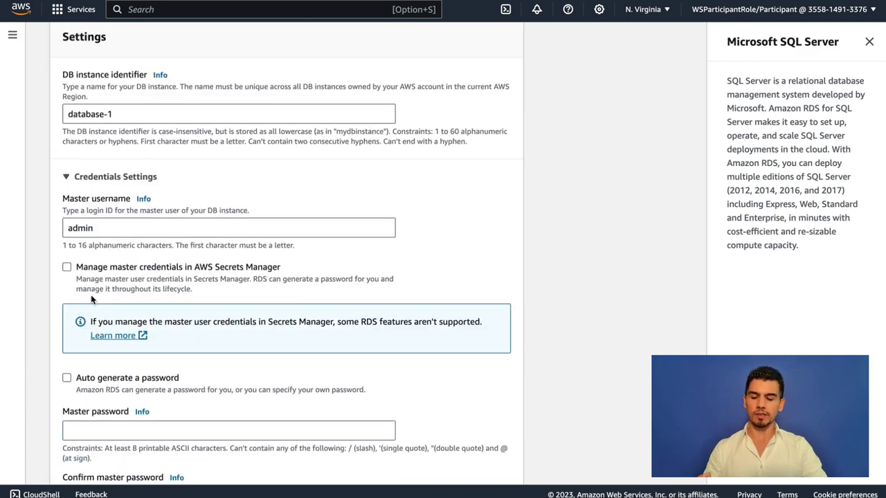
scroll(91, 299, down, 1)
scroll(111, 263, down, 3)
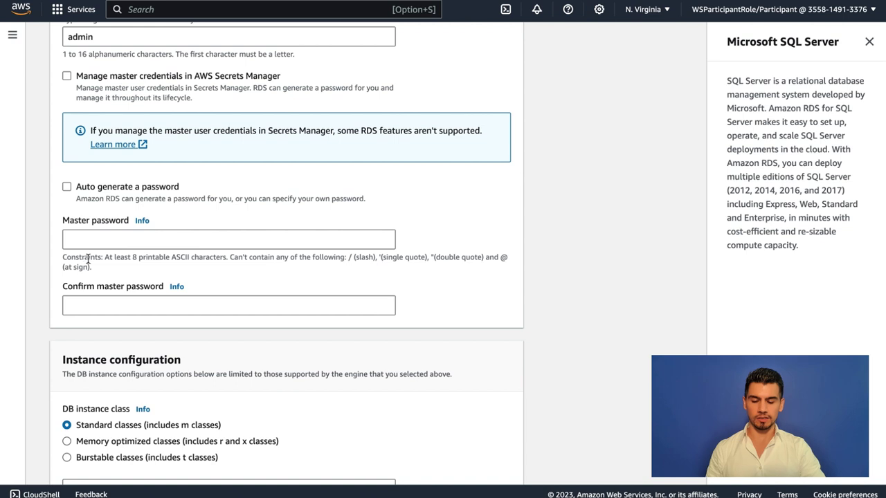
scroll(87, 257, down, 2)
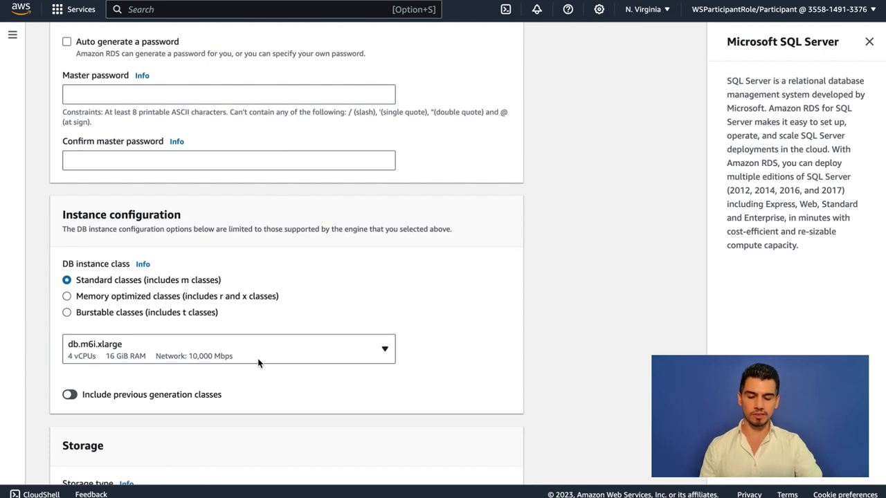
click(308, 354)
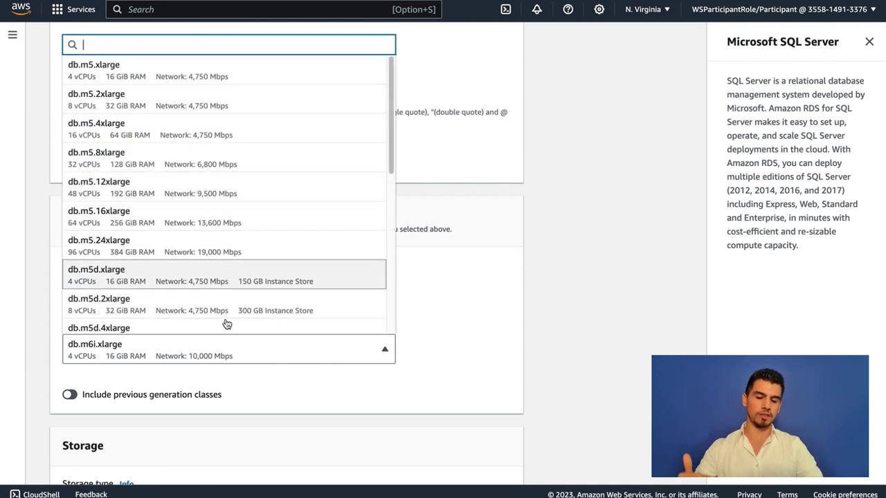
click(476, 290)
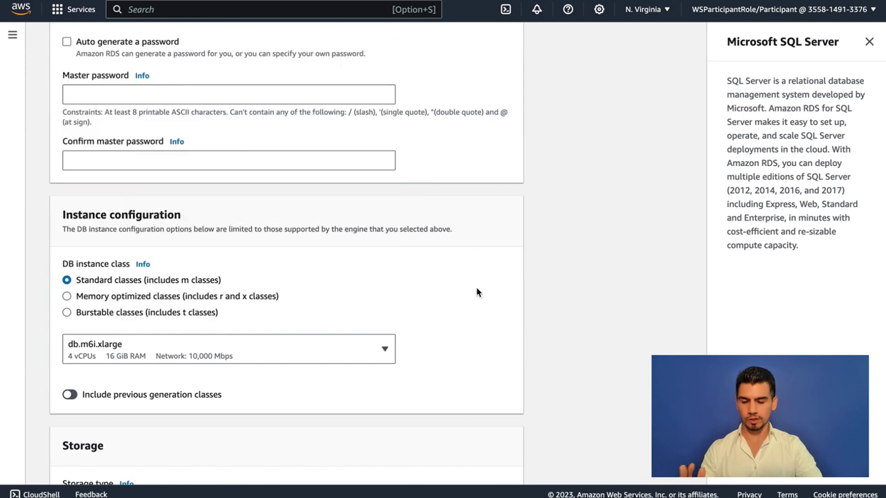
Step: Review the storage type, allocated storage, provisioned IOPS and Multi-AZ deployment settings
scroll(450, 277, down, 2)
scroll(446, 294, down, 1)
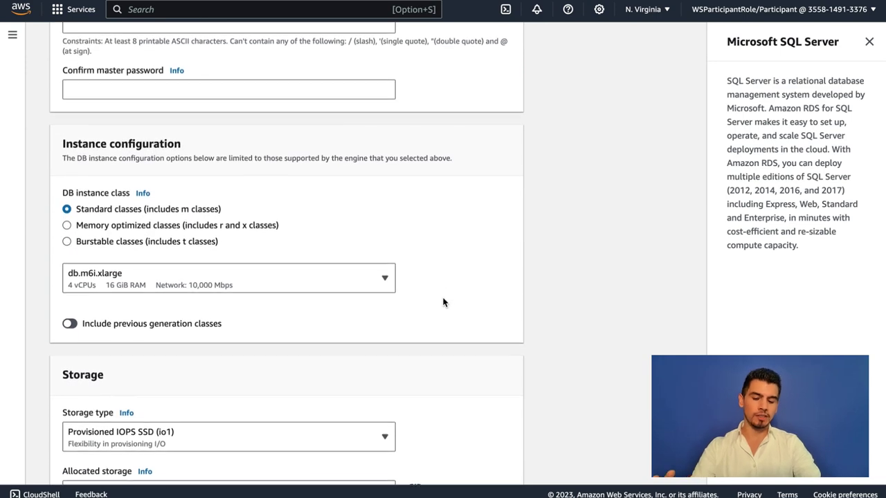
scroll(446, 293, down, 5)
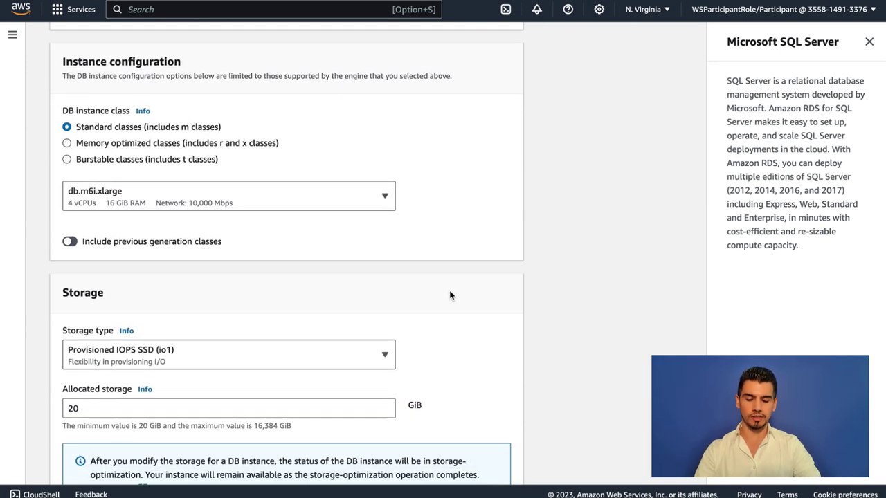
scroll(241, 314, down, 2)
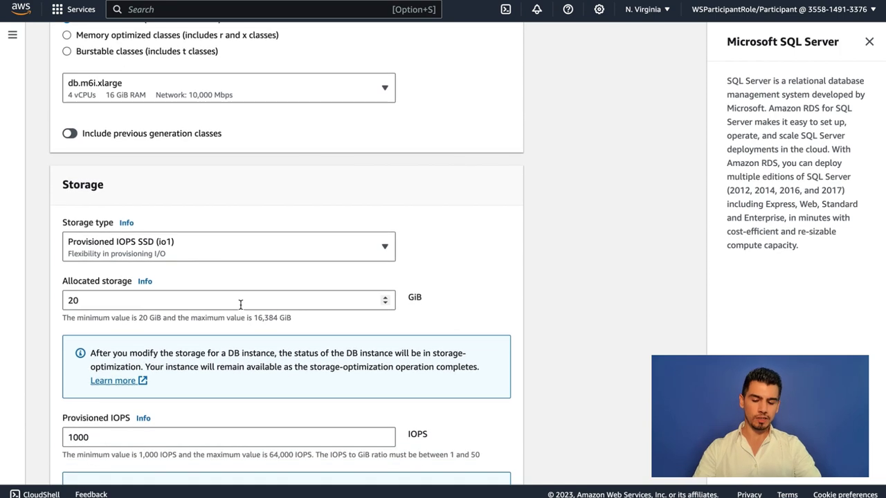
scroll(242, 304, down, 4)
scroll(250, 301, down, 10)
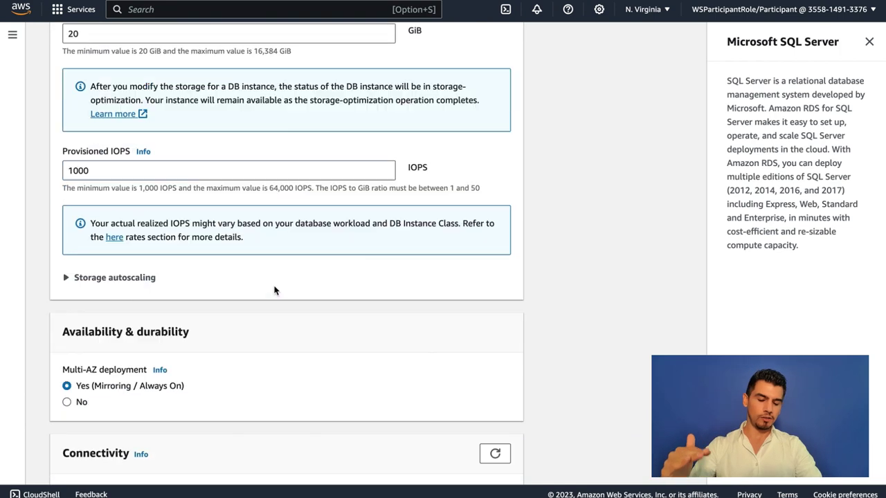
scroll(270, 294, down, 1)
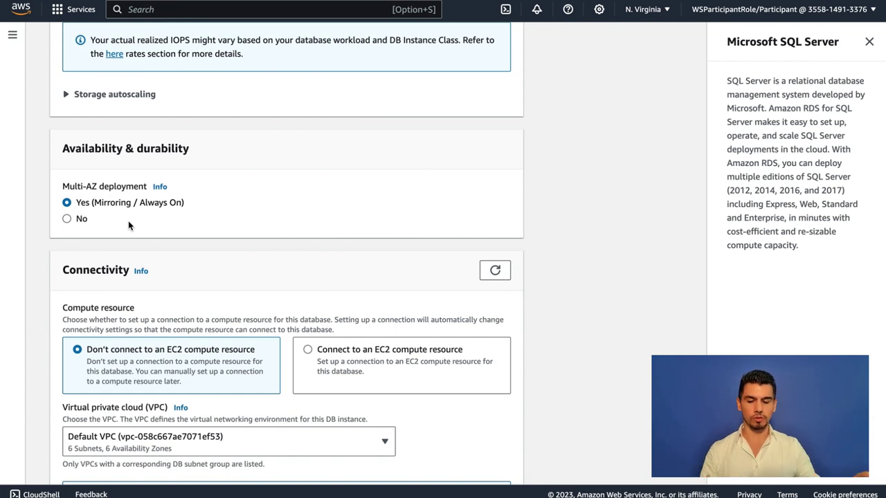
Step: Review the connectivity, security group, Windows authentication and monitoring settings through to the end of the database creation form
scroll(194, 237, down, 5)
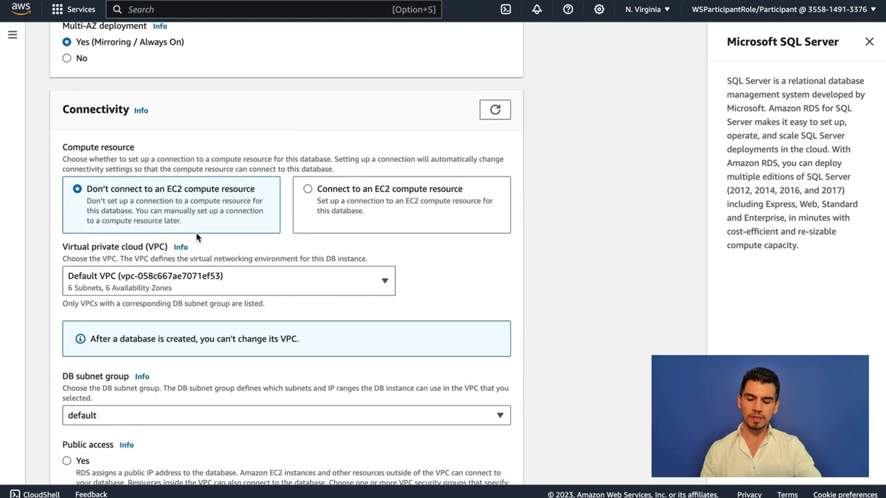
scroll(179, 247, down, 3)
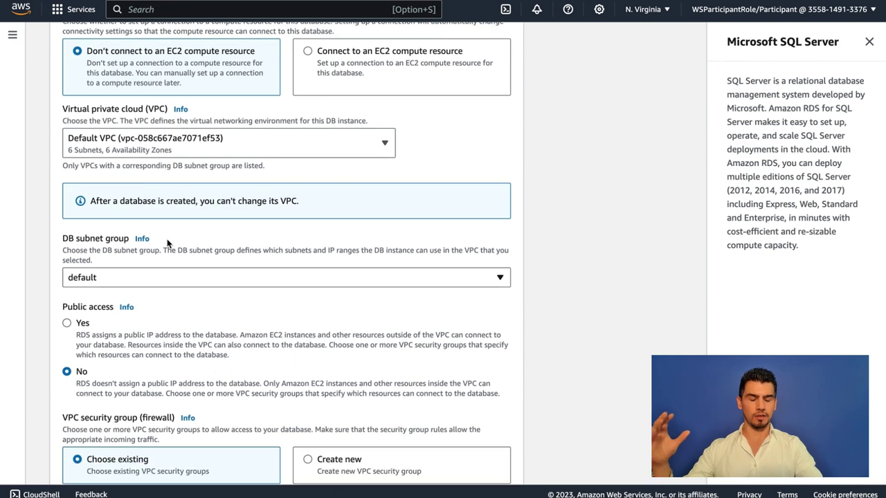
scroll(171, 233, down, 1)
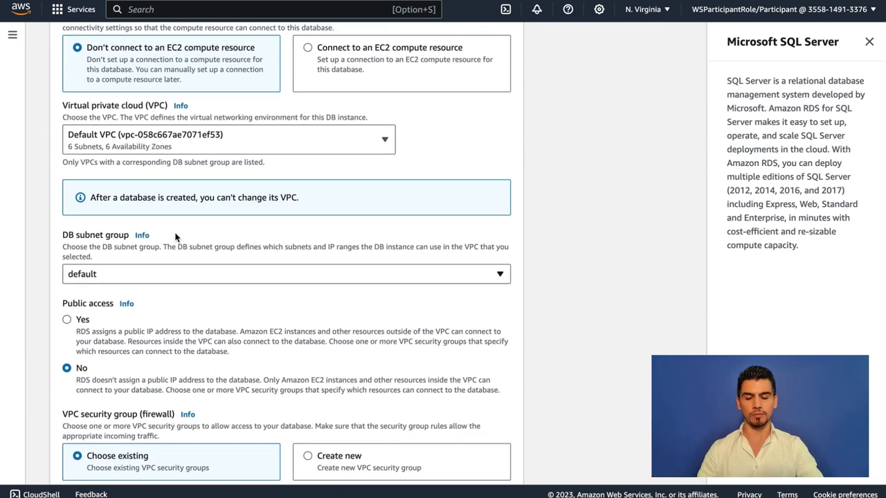
scroll(115, 261, down, 10)
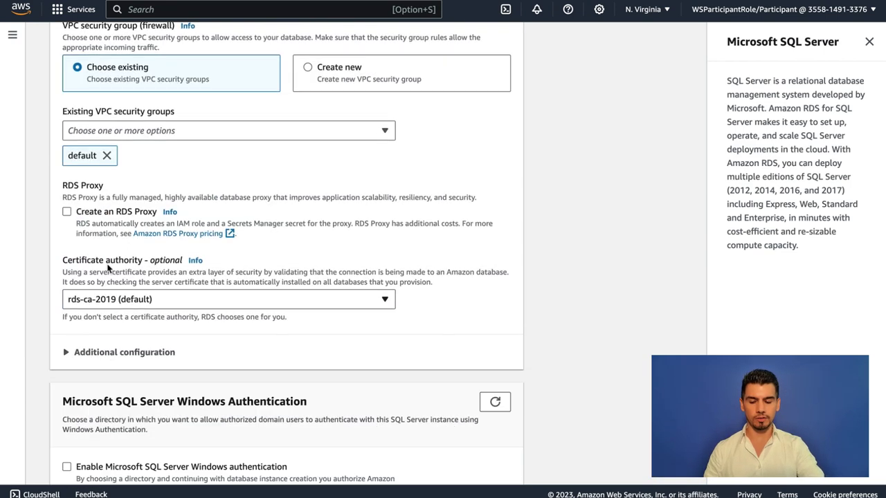
scroll(114, 263, down, 7)
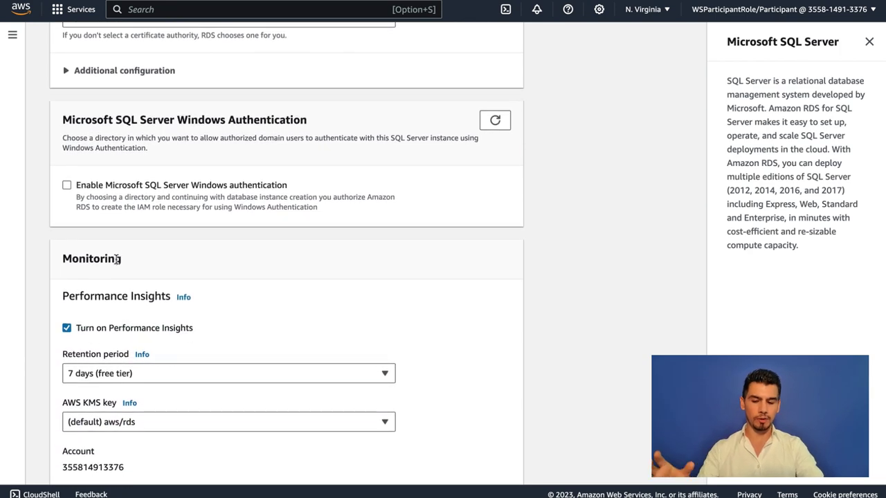
scroll(115, 271, down, 4)
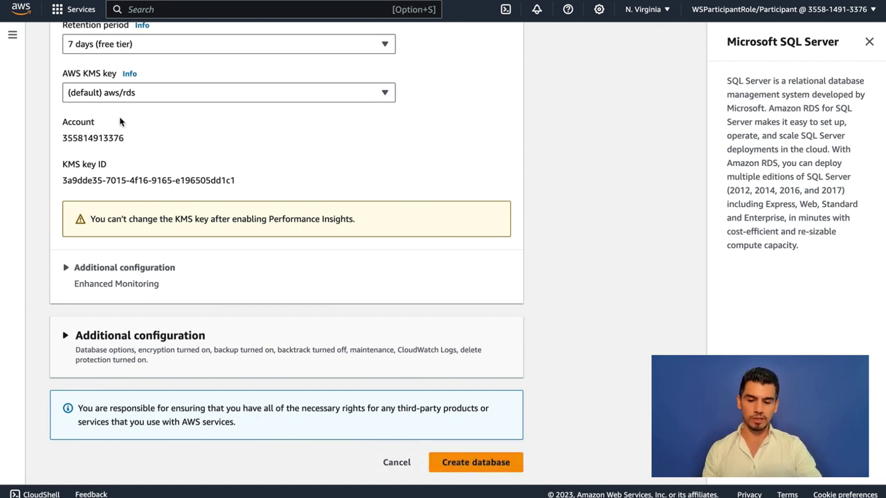
Step: Open the details of the existing targetrds-dmsrdssql database and check its engine edition and instance class
click(12, 34)
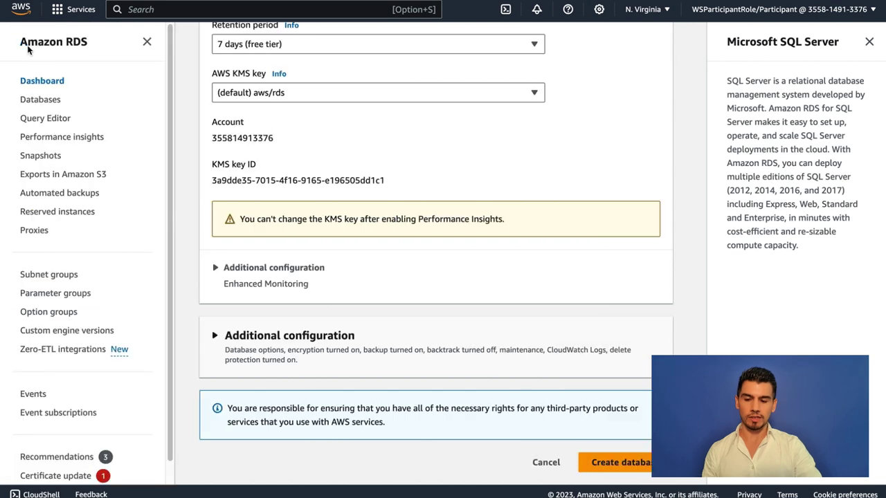
click(46, 101)
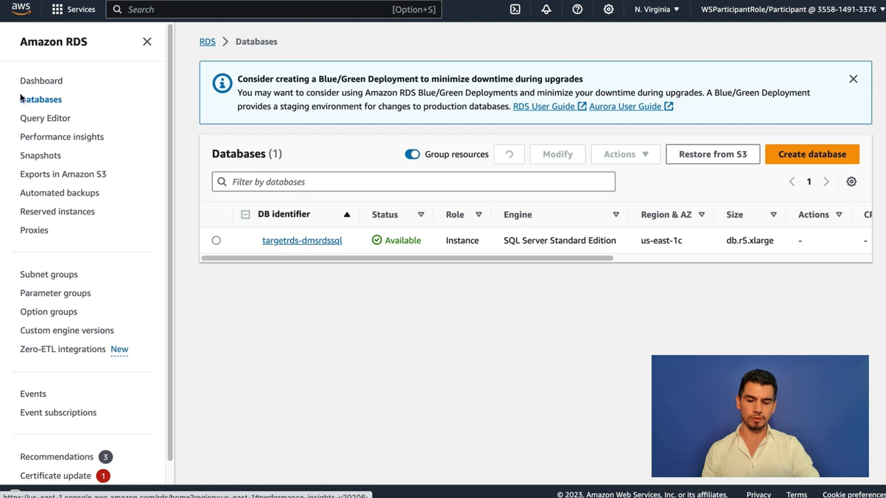
click(282, 242)
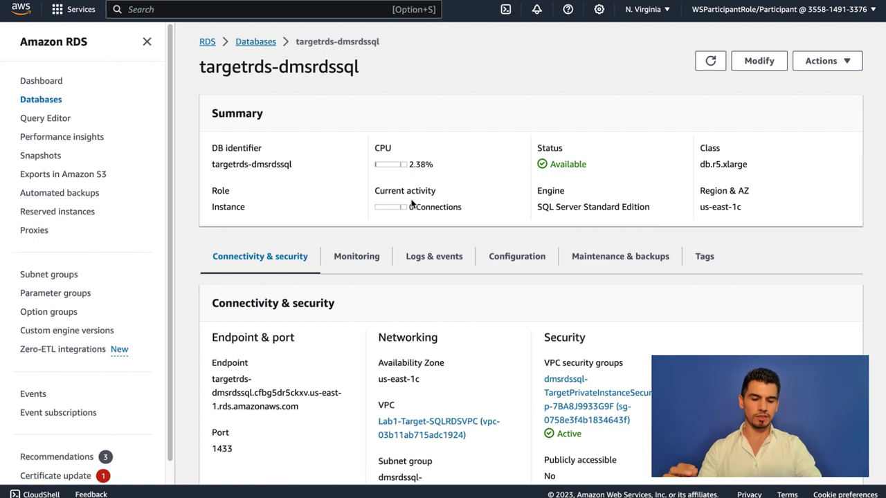
drag(548, 209, 642, 208)
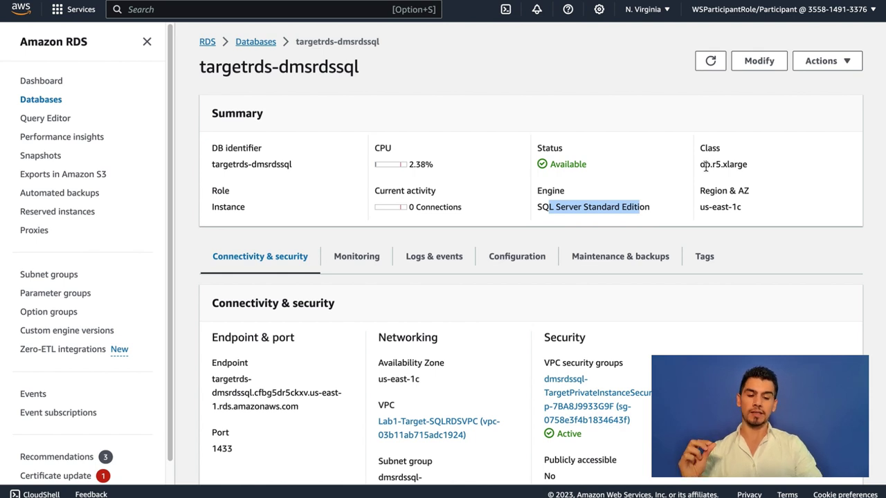
drag(711, 165, 737, 168)
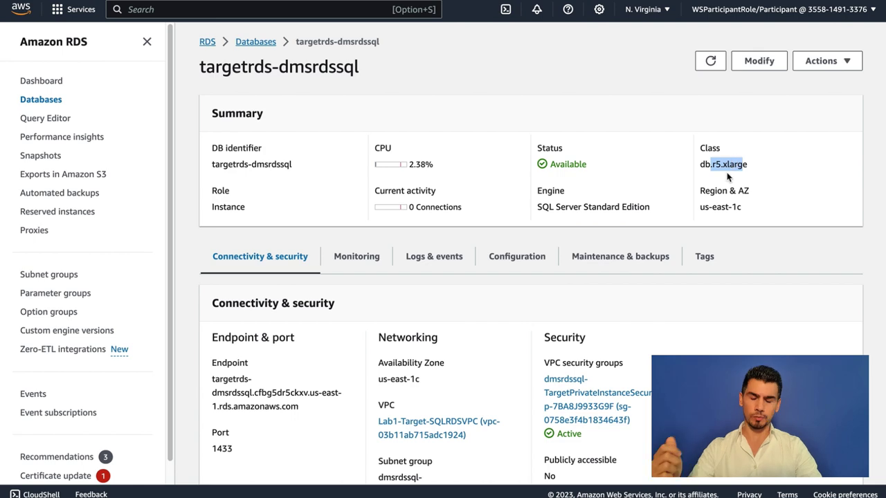
Step: Examine the target database's endpoint and port in its connectivity and security details
scroll(239, 242, down, 3)
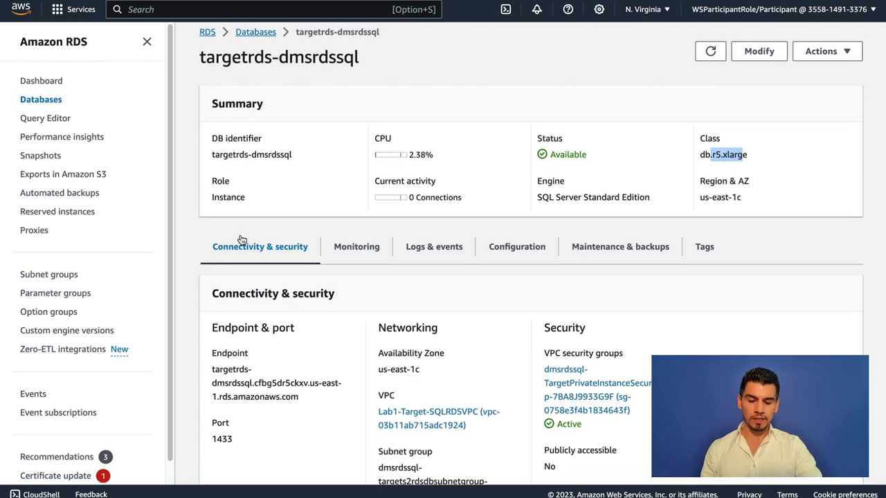
scroll(236, 235, down, 1)
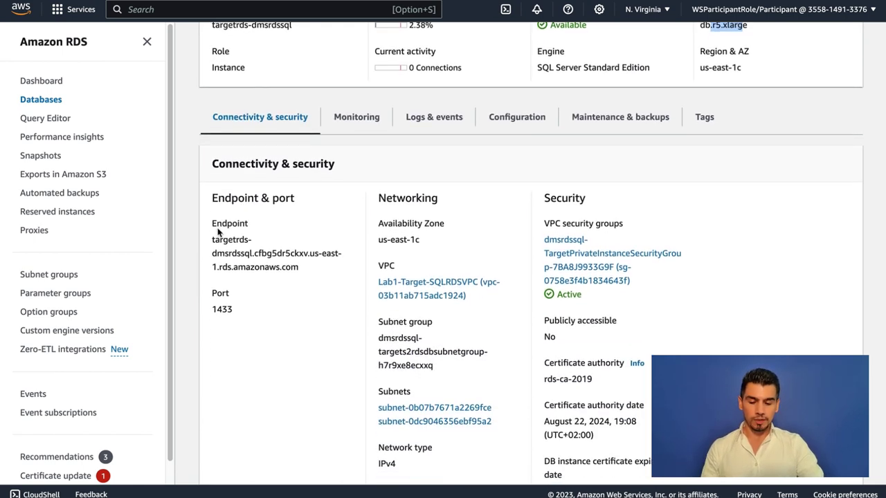
drag(209, 240, 298, 268)
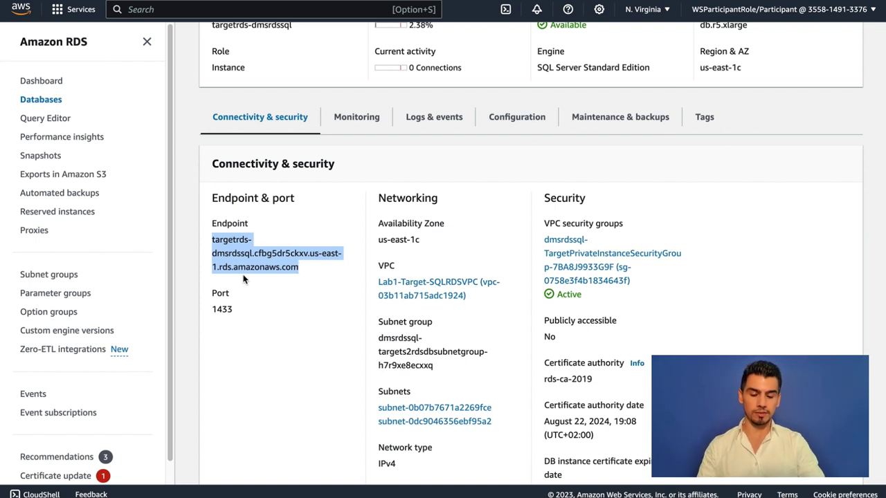
click(236, 315)
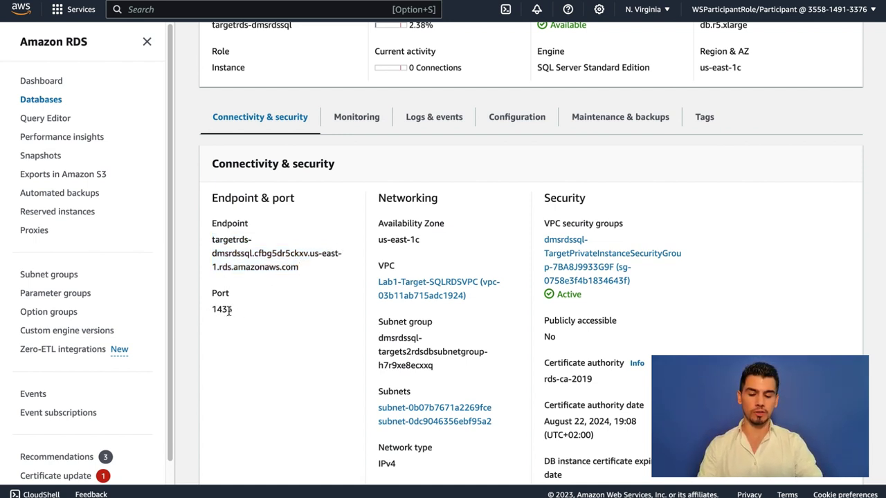
double_click(228, 309)
scroll(235, 287, down, 1)
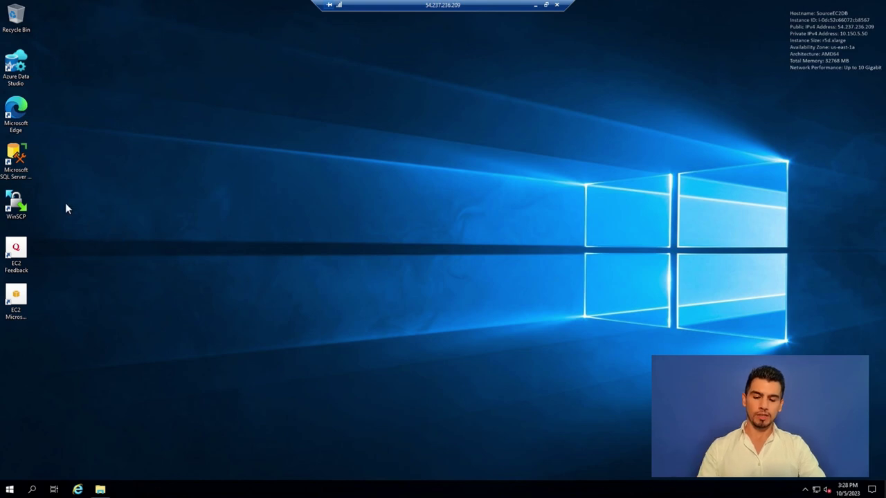
Step: Open SQL Server Management Studio and connect to the SOURCEEC2DB database engine with Windows Authentication
double_click(21, 155)
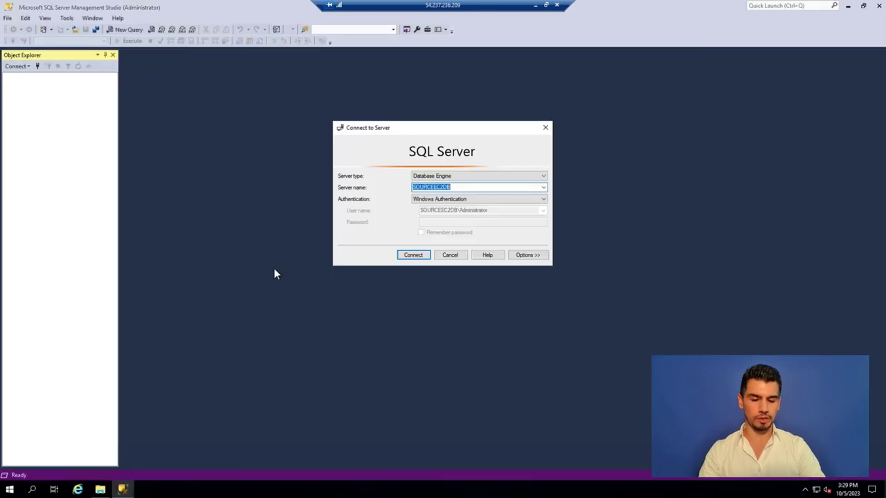
click(420, 256)
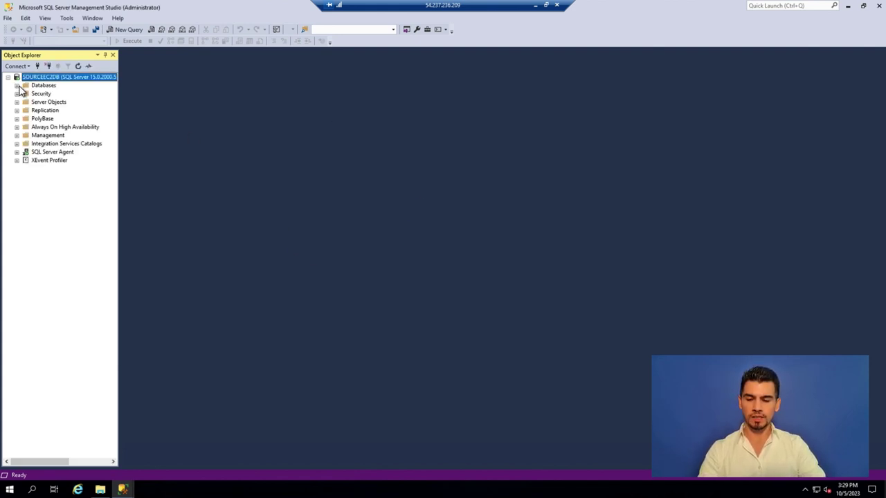
Step: List the tables of the sampledb database and query the top 1000 rows of dbo.Employees
click(17, 85)
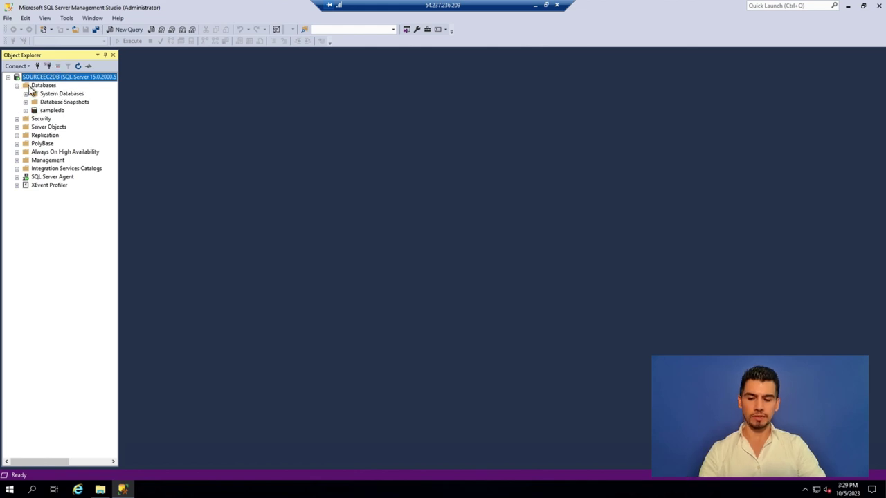
click(48, 112)
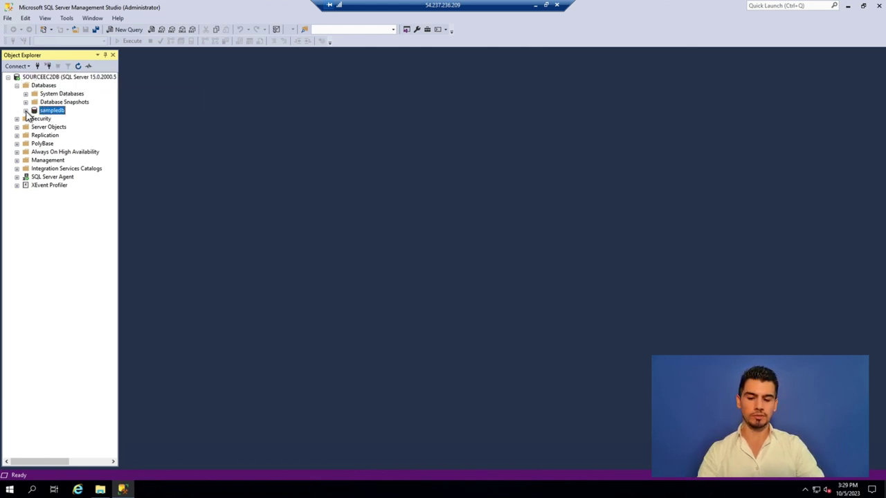
click(26, 111)
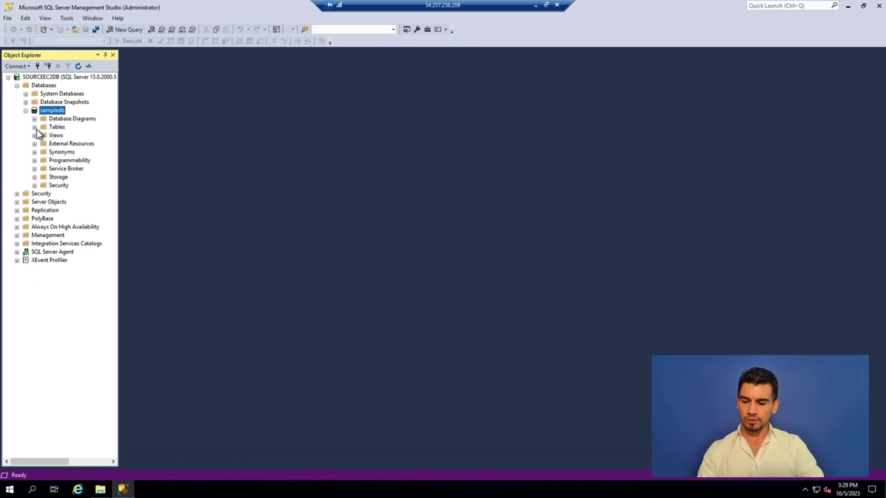
click(35, 128)
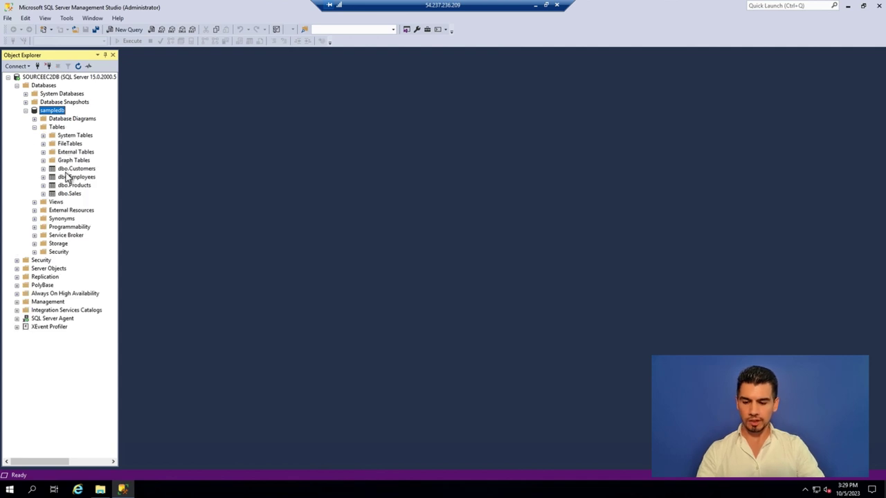
right_click(69, 178)
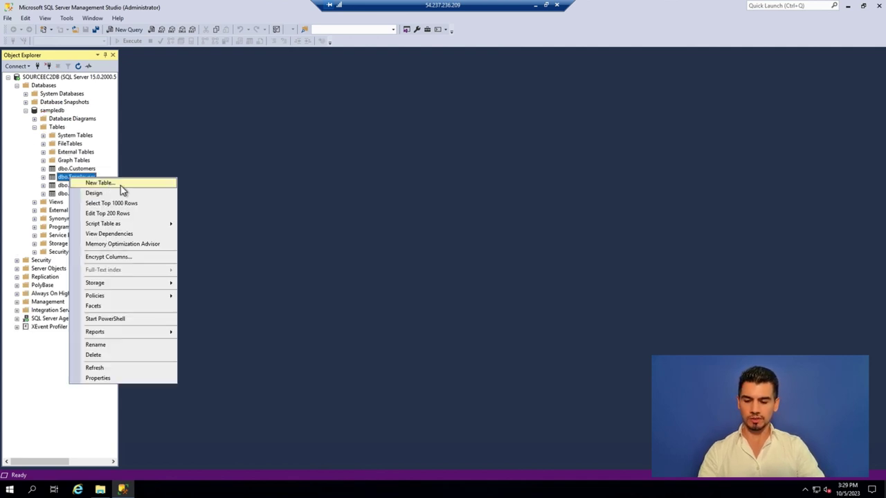
click(117, 207)
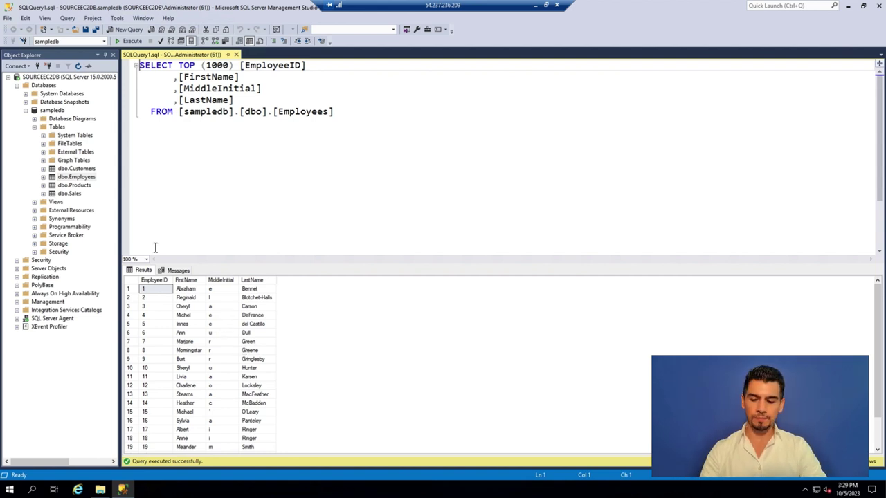
Step: Run a full backup of the sampledb database to disk as sampledb.bak in Z:\MSSQL15.MSSQLSERVER\MSSQL\Backup
click(26, 111)
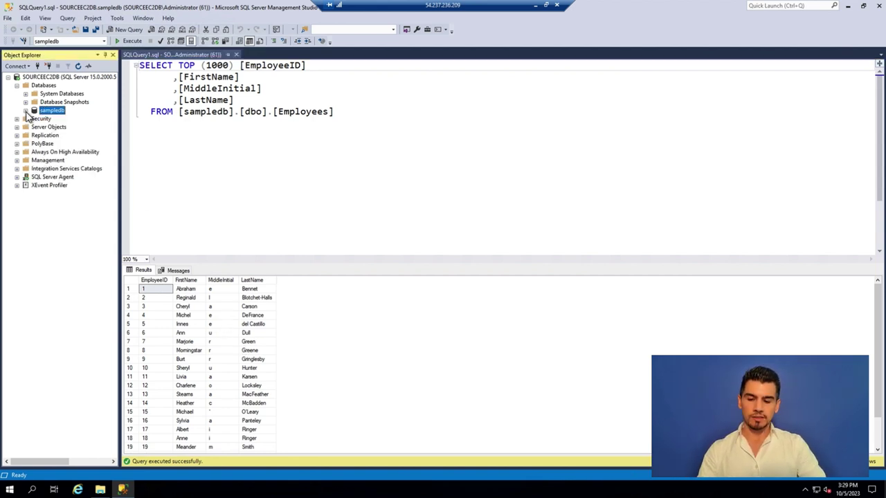
right_click(50, 114)
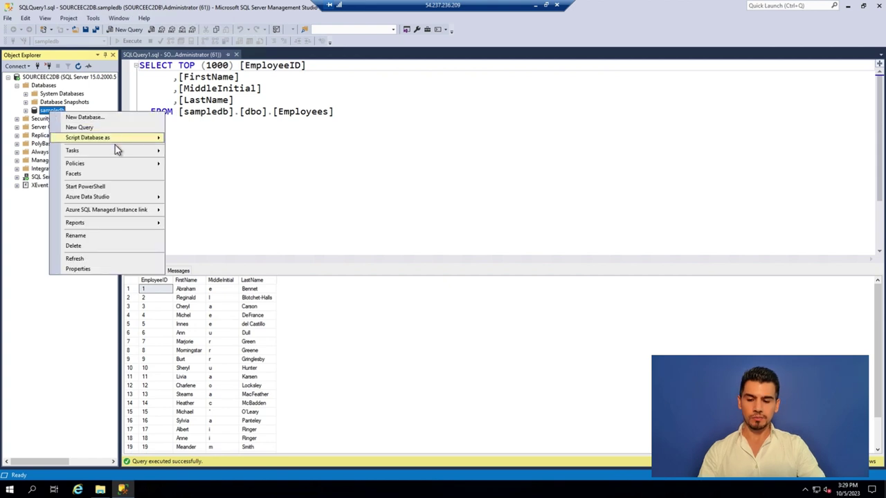
mouse_move(116, 159)
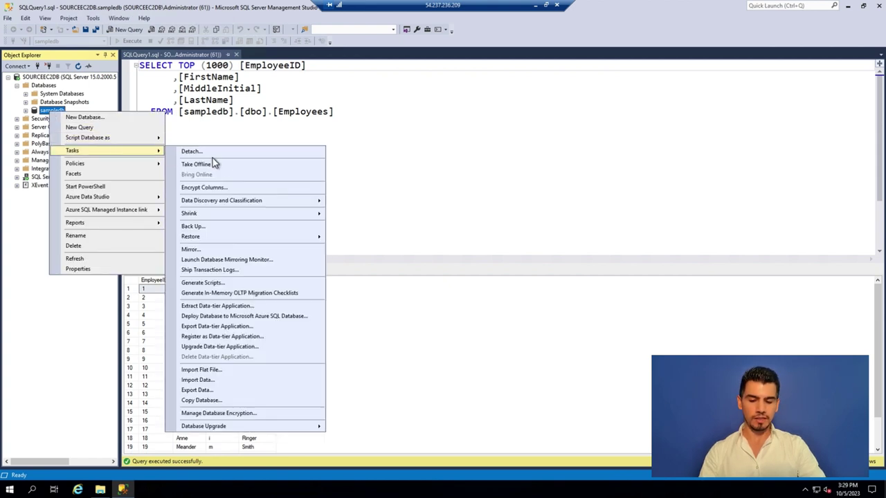
click(205, 229)
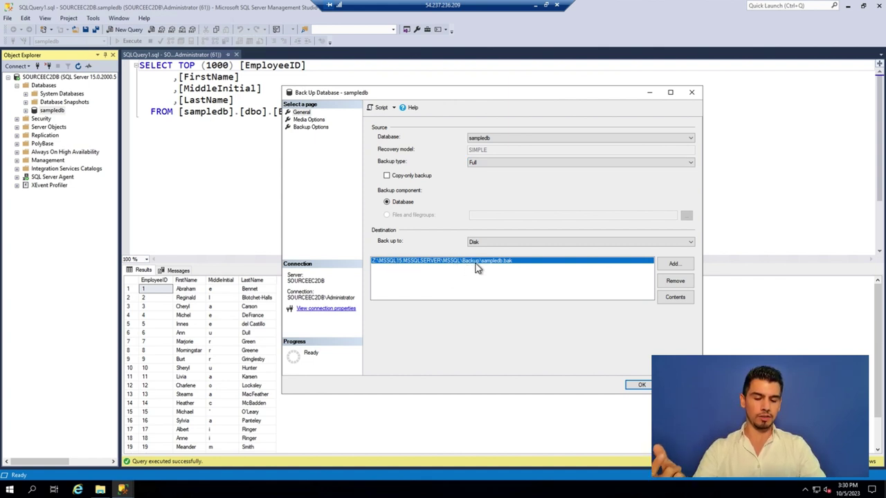
click(640, 382)
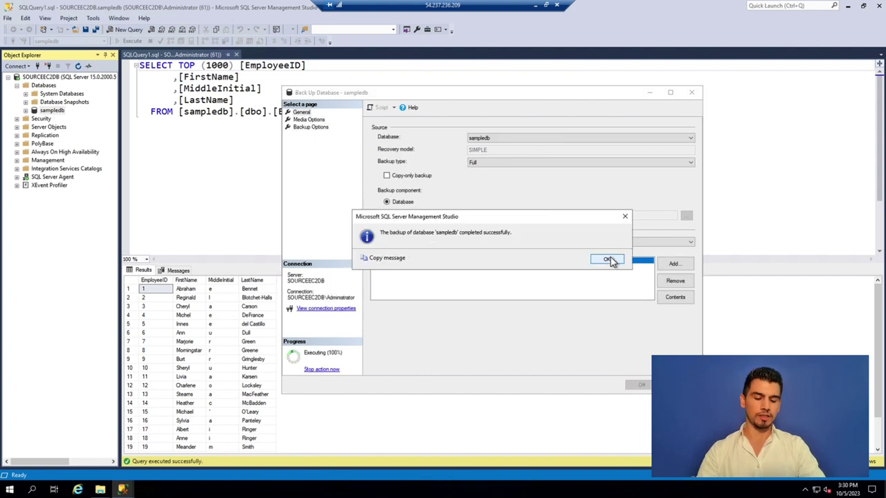
click(607, 259)
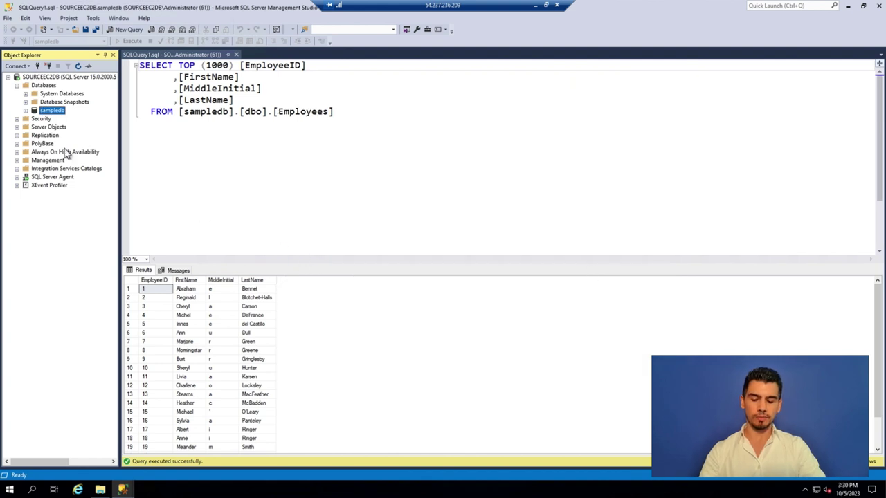
Step: Switch to File Explorer and check the sampledb.bak file and its size in the Backup folder
click(101, 491)
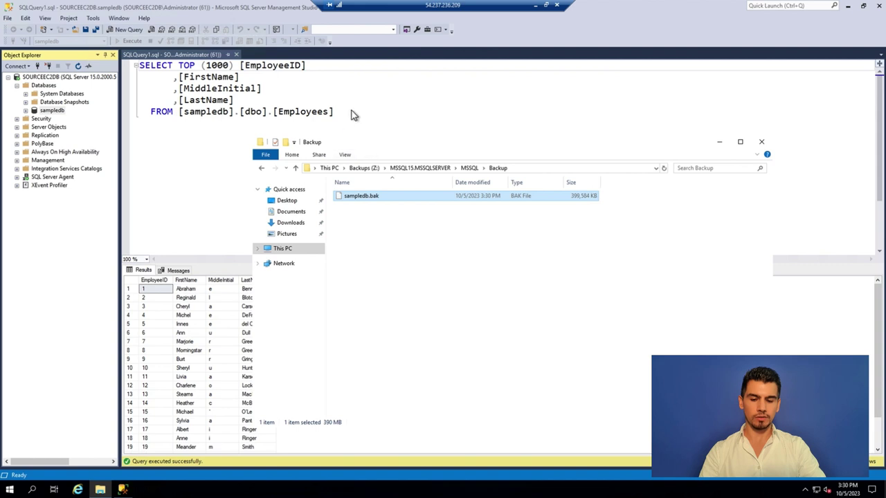
drag(354, 115, 353, 91)
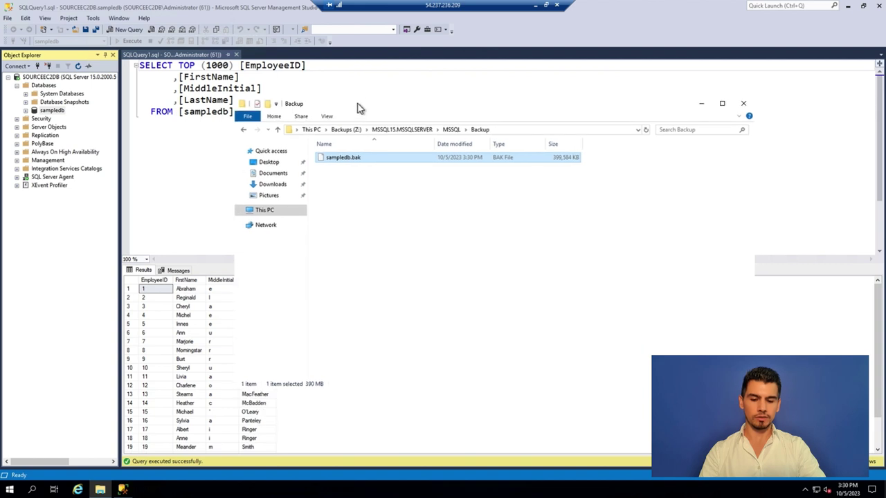
click(354, 150)
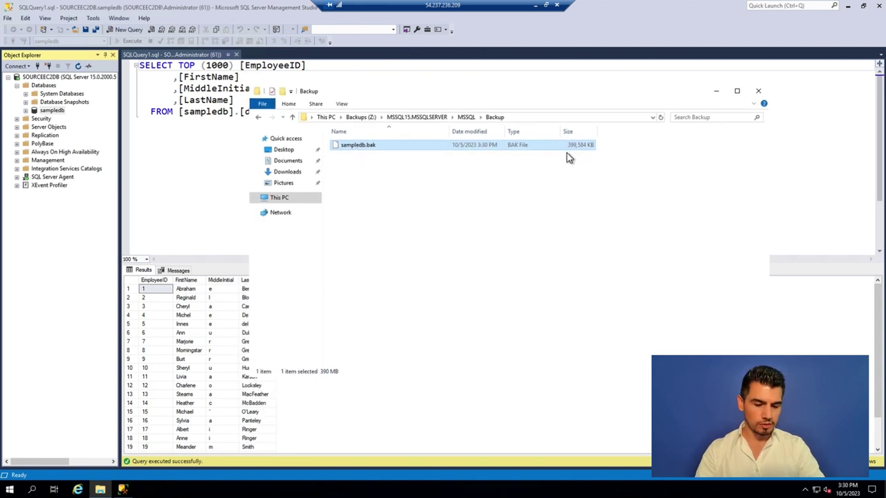